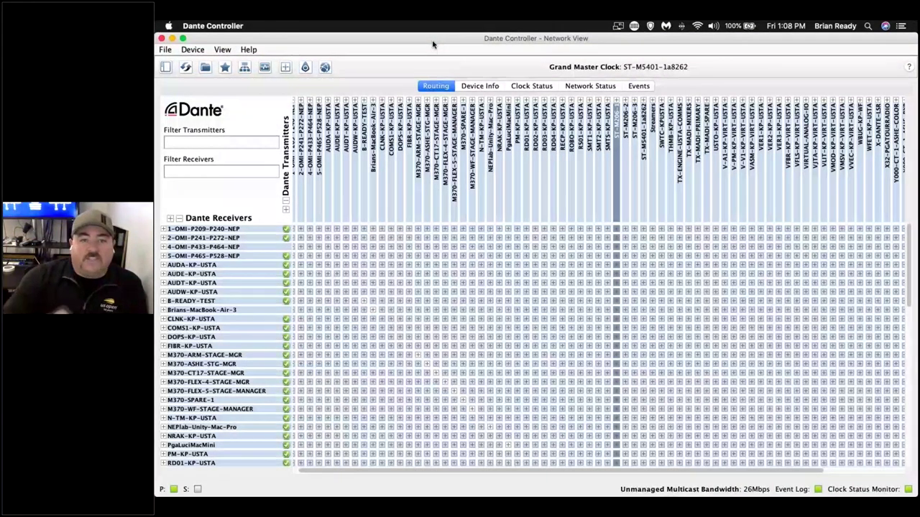
pyautogui.hscroll(-1, 363, 123)
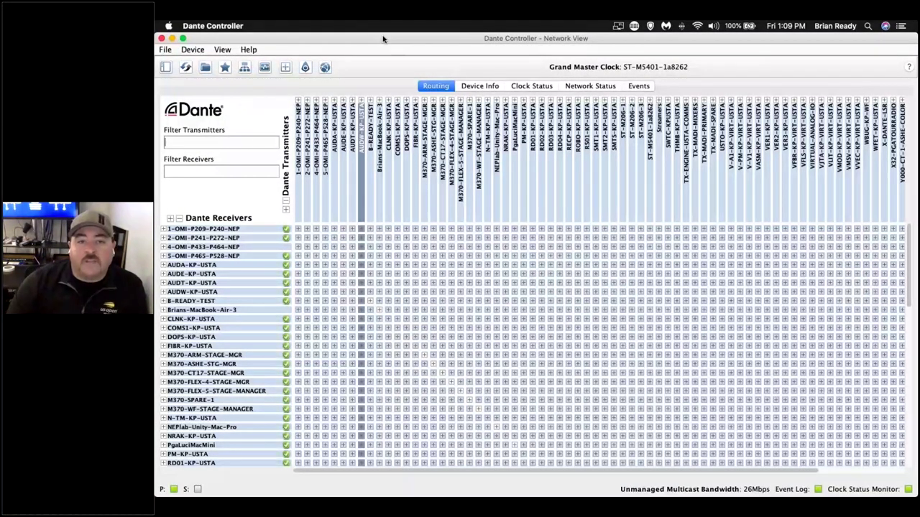
pyautogui.click(245, 318)
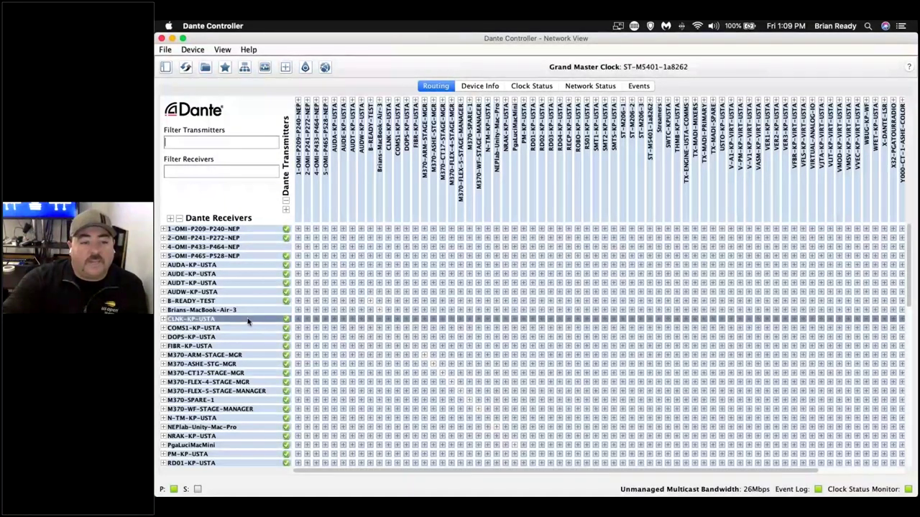
pyautogui.scroll(-3, 248, 320)
pyautogui.scroll(-3, 248, 322)
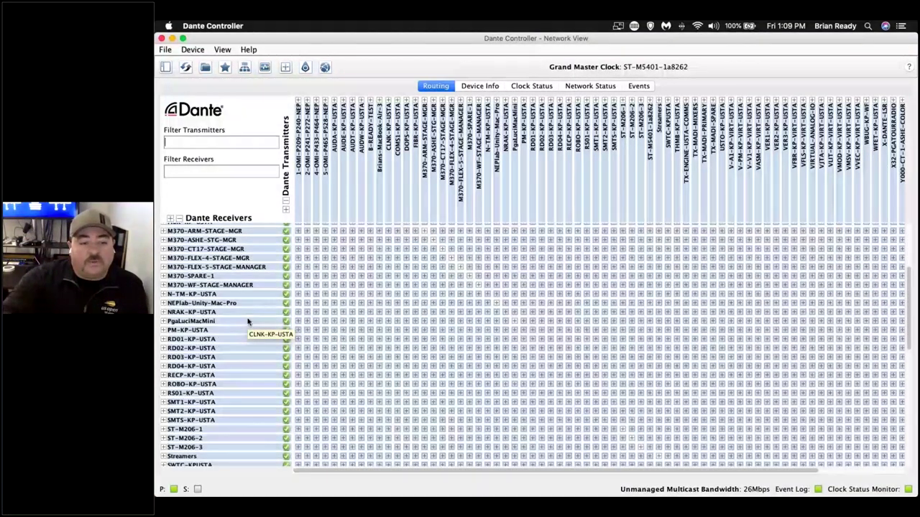
pyautogui.scroll(-2, 248, 321)
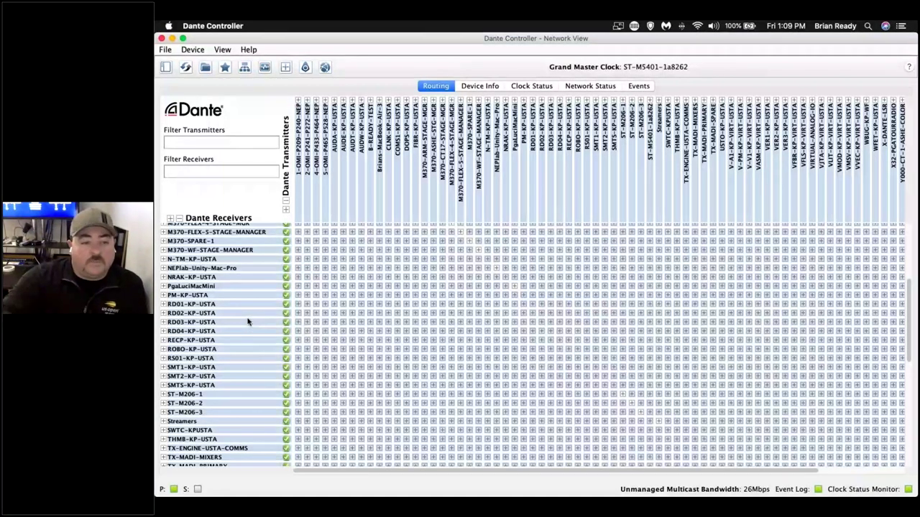
pyautogui.scroll(-6, 248, 321)
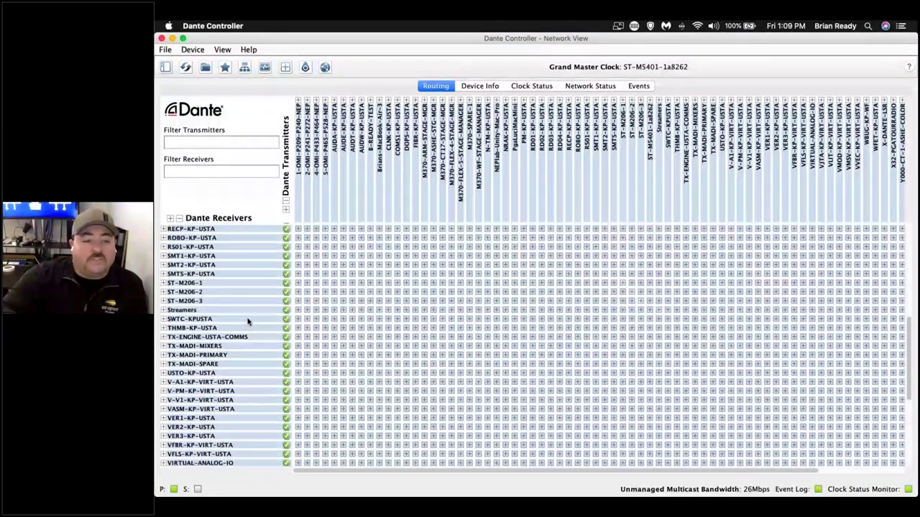
pyautogui.scroll(-2, 248, 321)
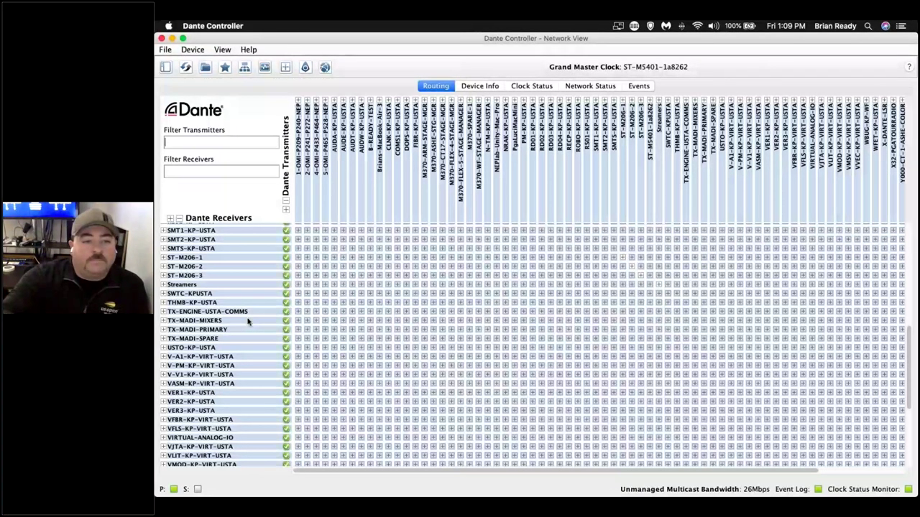
pyautogui.scroll(10, 248, 322)
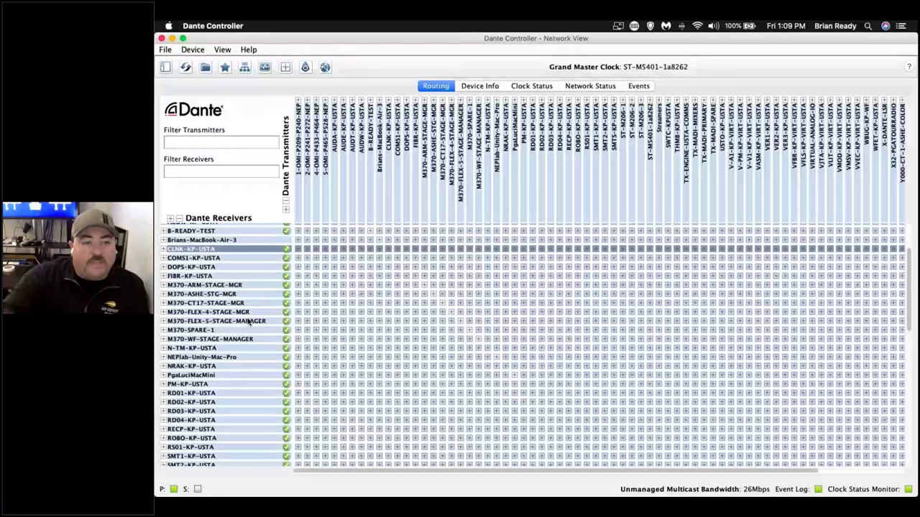
pyautogui.scroll(4, 248, 322)
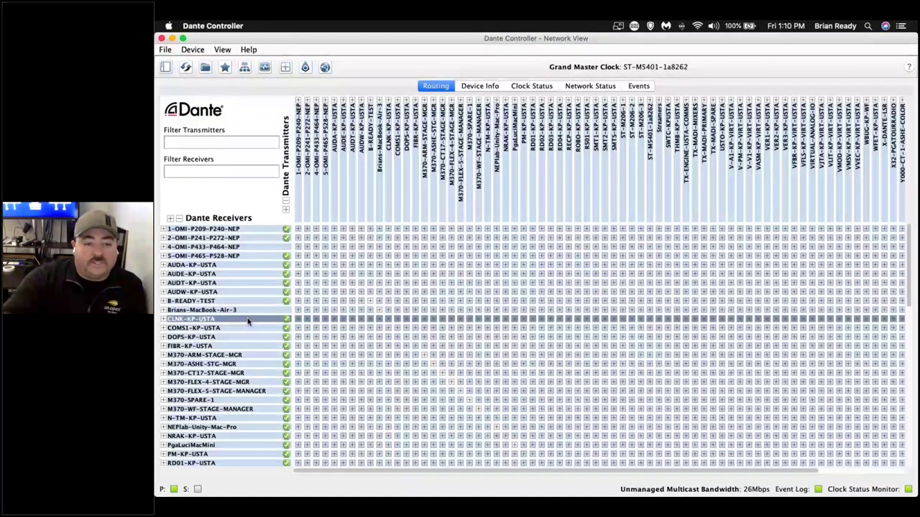
pyautogui.scroll(-5, 248, 321)
pyautogui.scroll(-8, 248, 321)
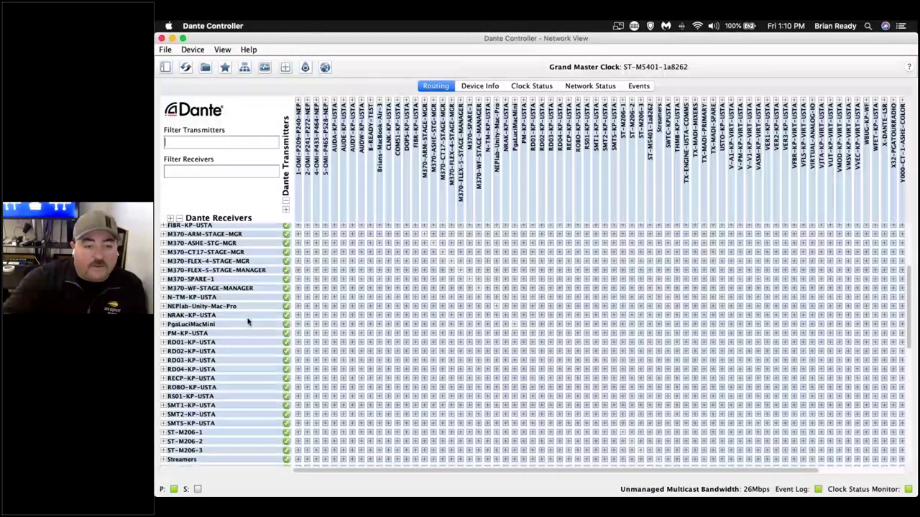
pyautogui.scroll(-8, 248, 321)
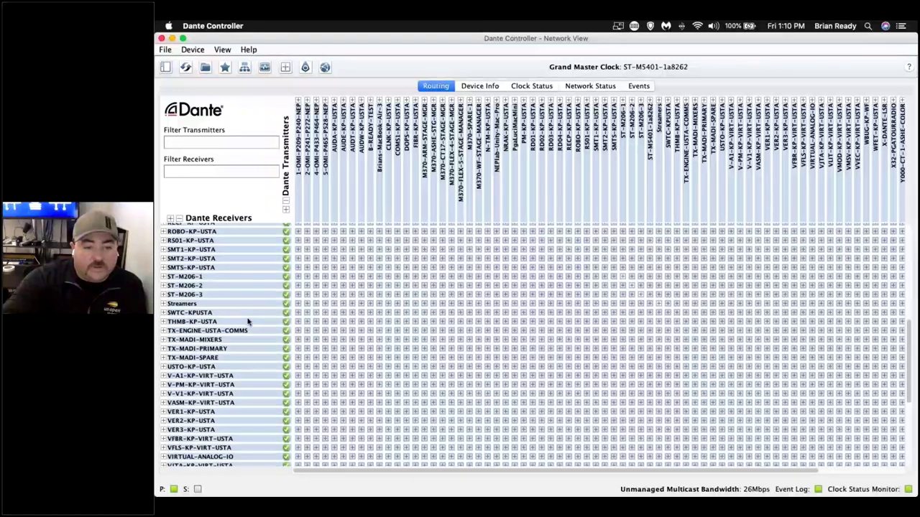
pyautogui.scroll(-7, 248, 321)
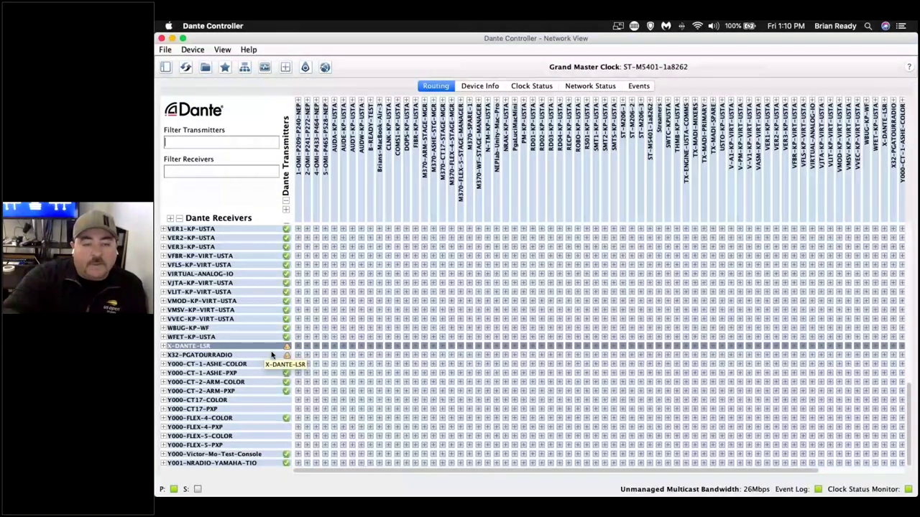
# Open X-DANTE-LSR's Device View maximised to check its receive subscriptions, 12 of 32 flows used.
pyautogui.doubleClick(207, 348)
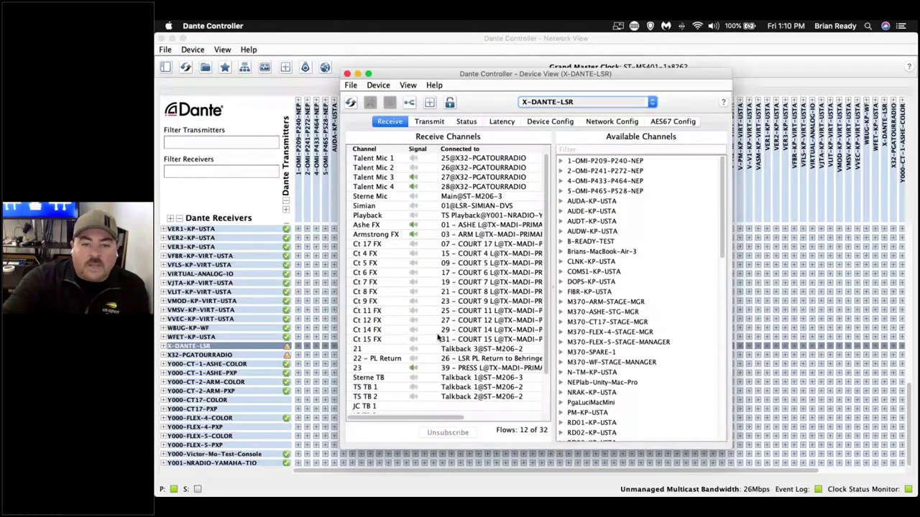
pyautogui.hscroll(5, 525, 339)
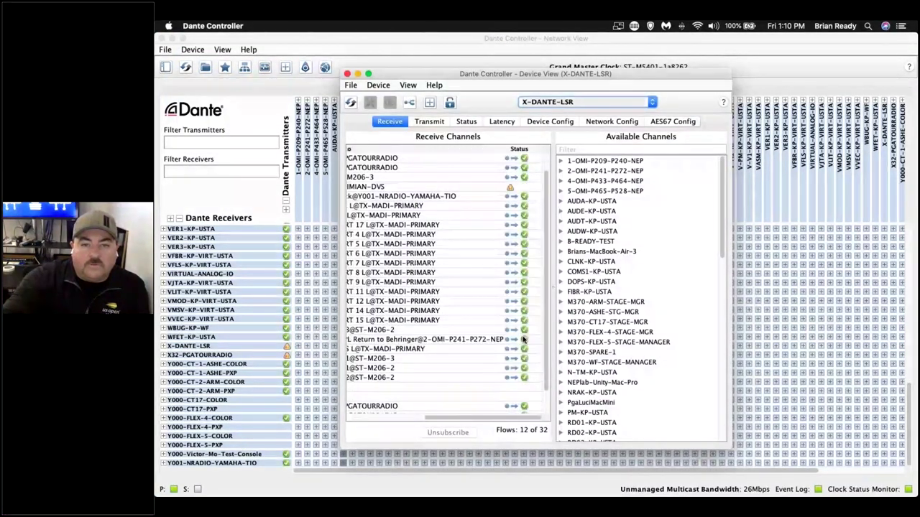
pyautogui.hscroll(-5, 524, 339)
pyautogui.hscroll(3, 525, 340)
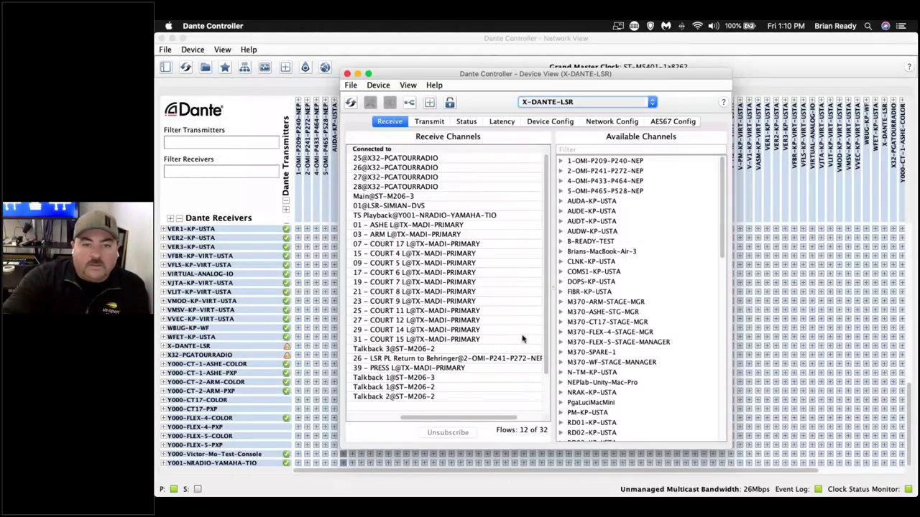
pyautogui.hscroll(3, 491, 298)
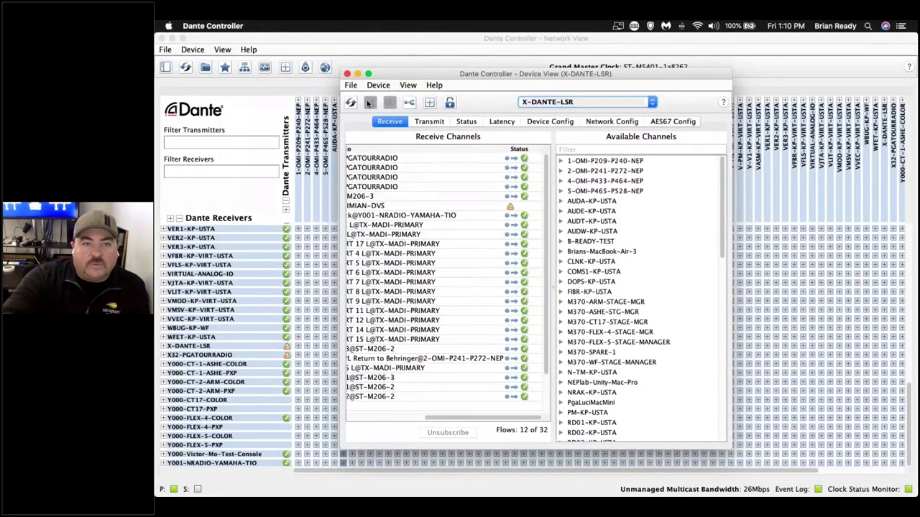
pyautogui.click(368, 74)
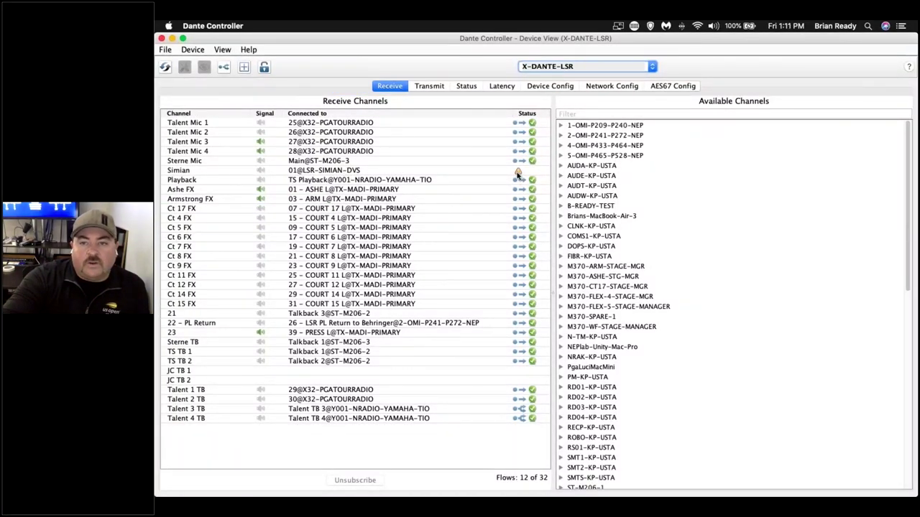
pyautogui.moveTo(517, 174)
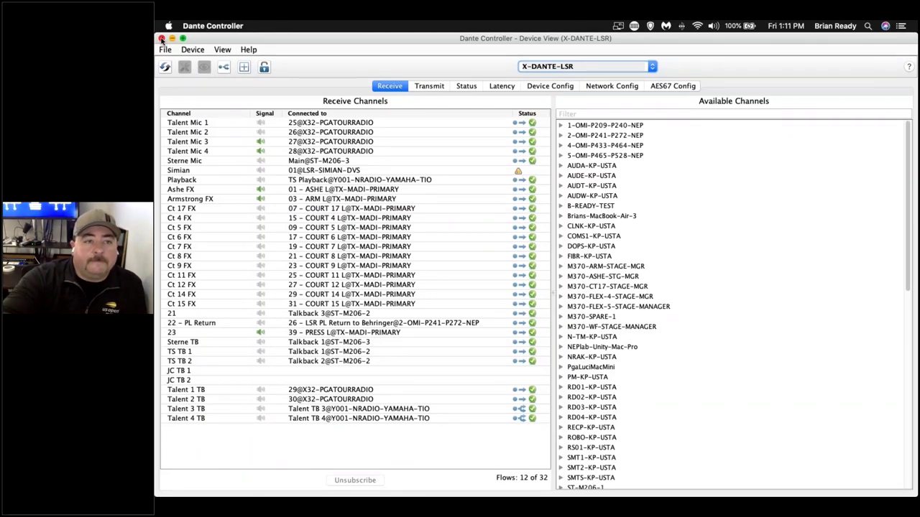
# Swap to Y000-FLEX-5-COLOR's maximised Device View, showing unsubscribed receive channels at 0 of 32 flows.
pyautogui.click(161, 38)
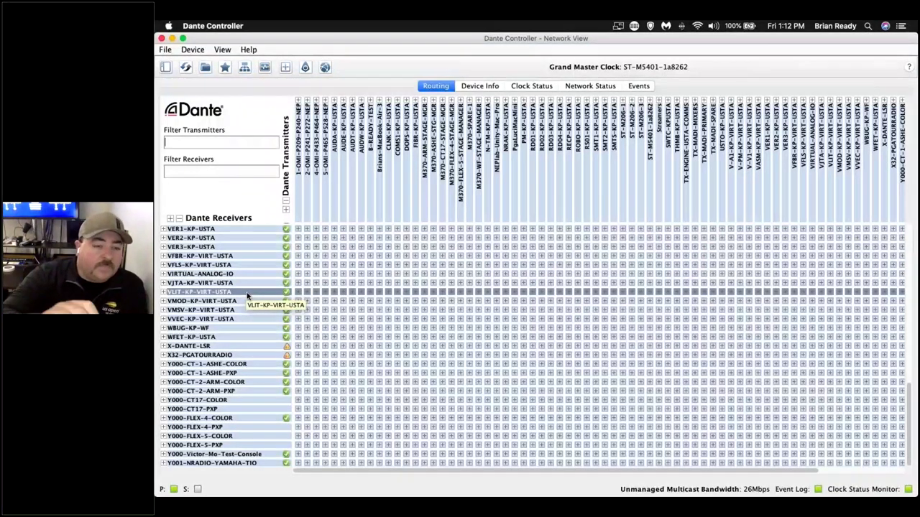
pyautogui.doubleClick(216, 436)
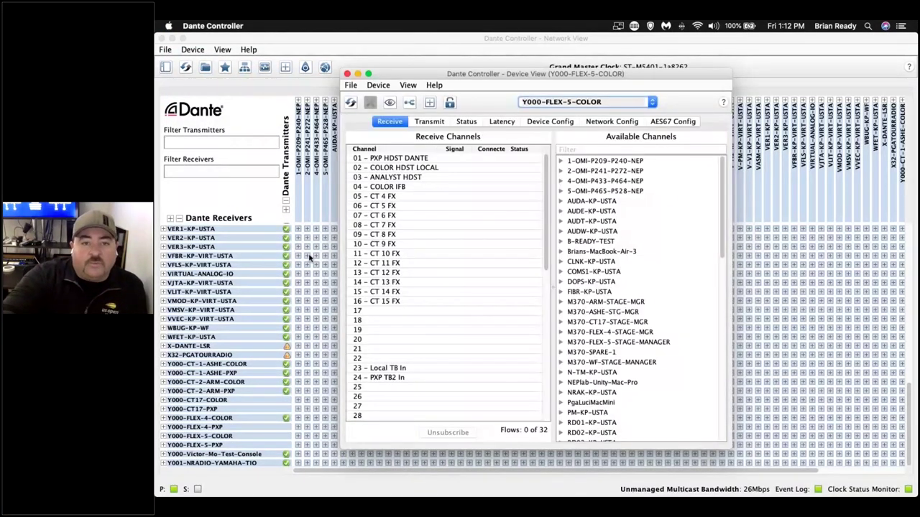
pyautogui.click(368, 76)
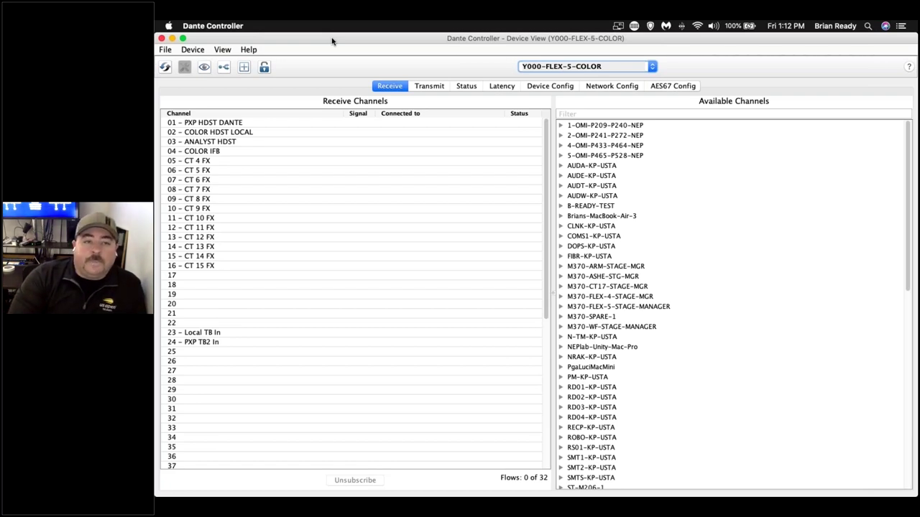
# Switch the Device View to Y000-CT-2-ARM-COLOR and select receive channel 24 PXP TB2 In's name.
pyautogui.click(653, 68)
pyautogui.scroll(5, 613, 91)
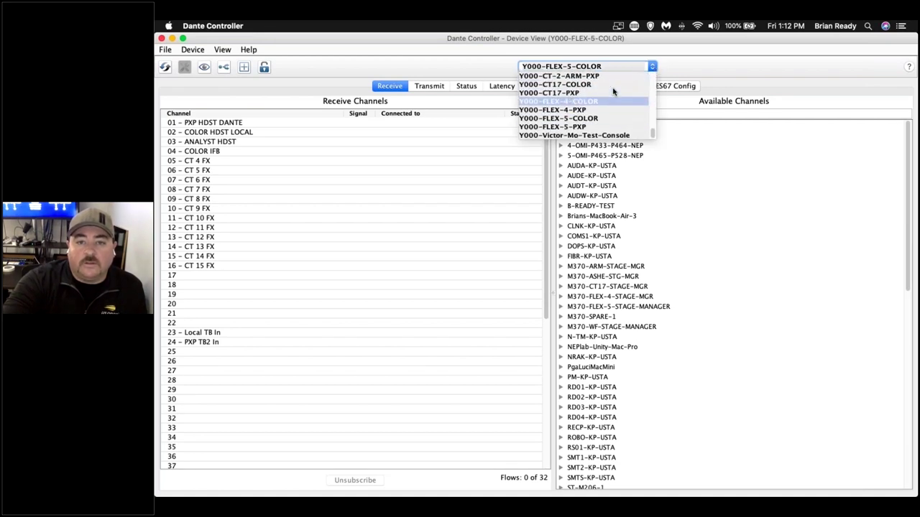
pyautogui.scroll(1, 613, 91)
pyautogui.scroll(1, 613, 91)
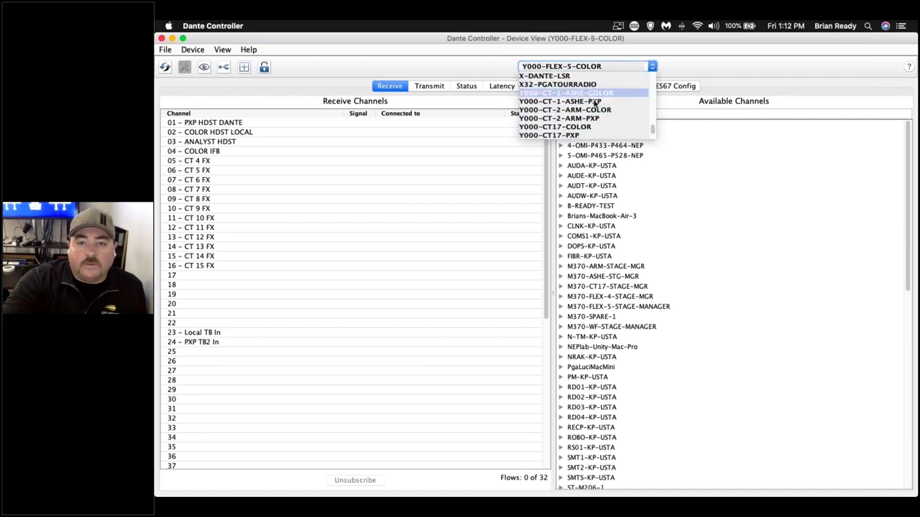
pyautogui.click(576, 110)
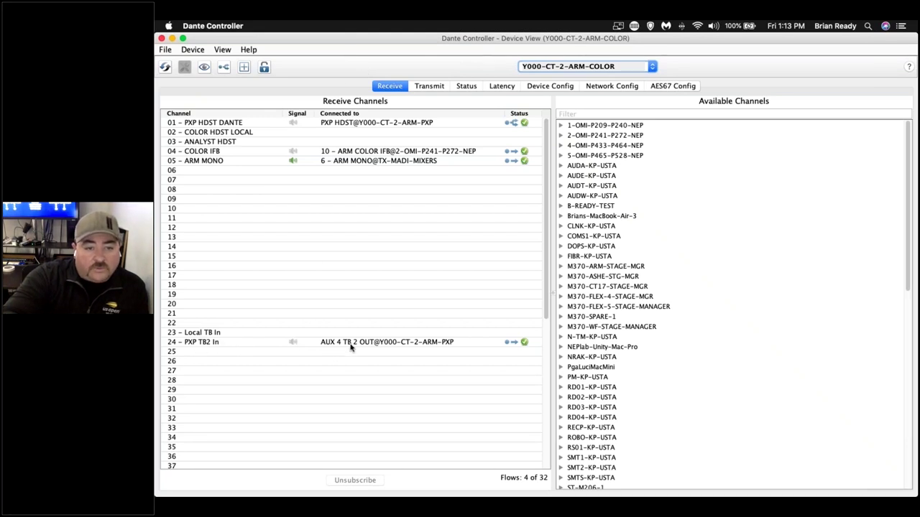
pyautogui.doubleClick(191, 343)
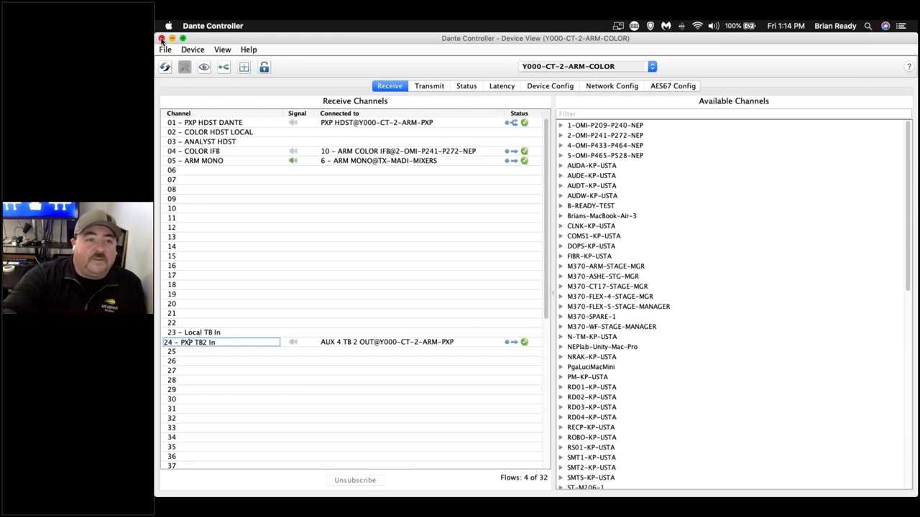
# Close the Y000-CT-2-ARM-COLOR Device View and scroll up the Network View receiver list.
pyautogui.click(161, 38)
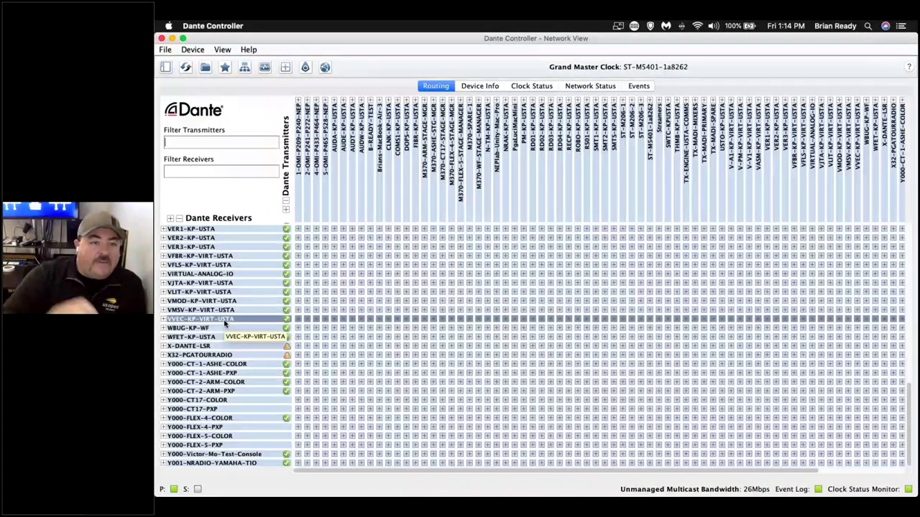
pyautogui.scroll(5, 225, 326)
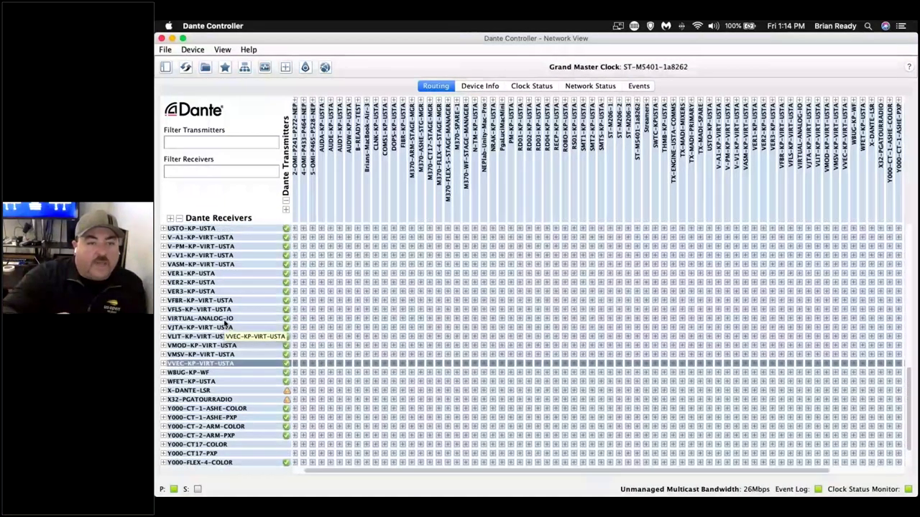
pyautogui.scroll(10, 225, 326)
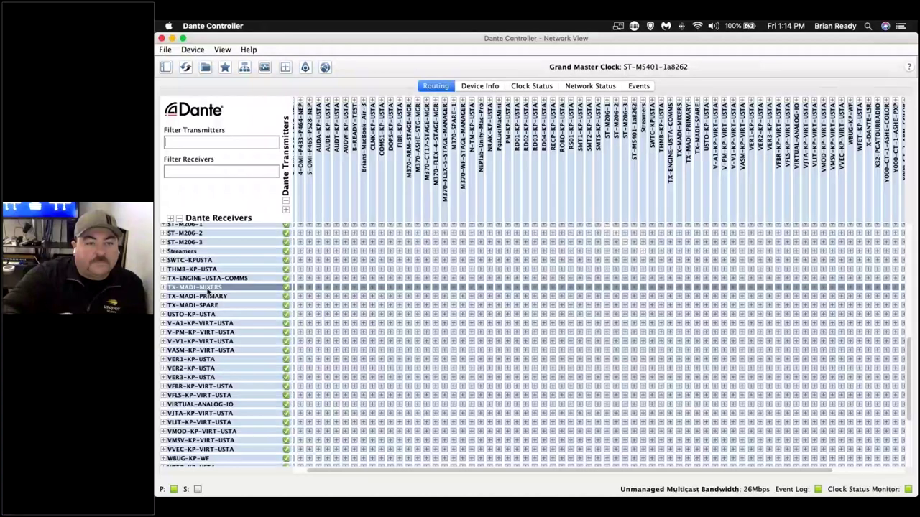
pyautogui.doubleClick(207, 290)
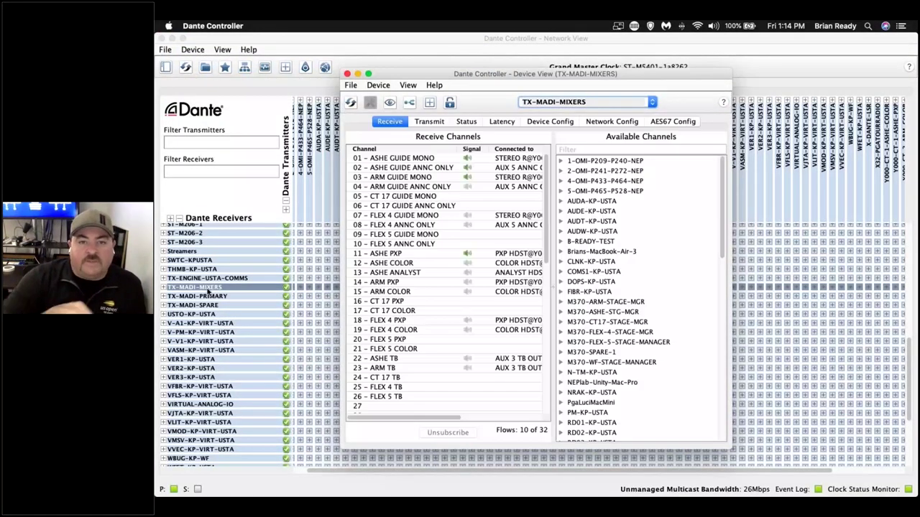
pyautogui.click(368, 74)
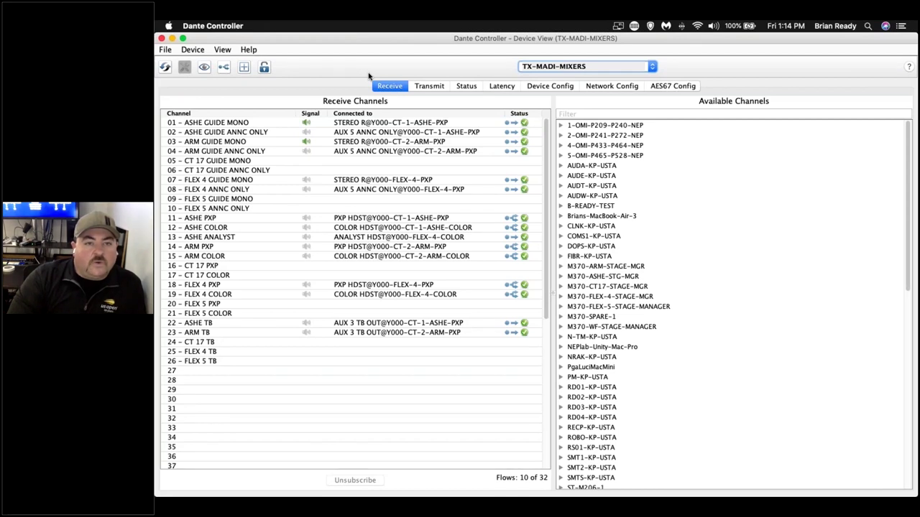
pyautogui.click(431, 88)
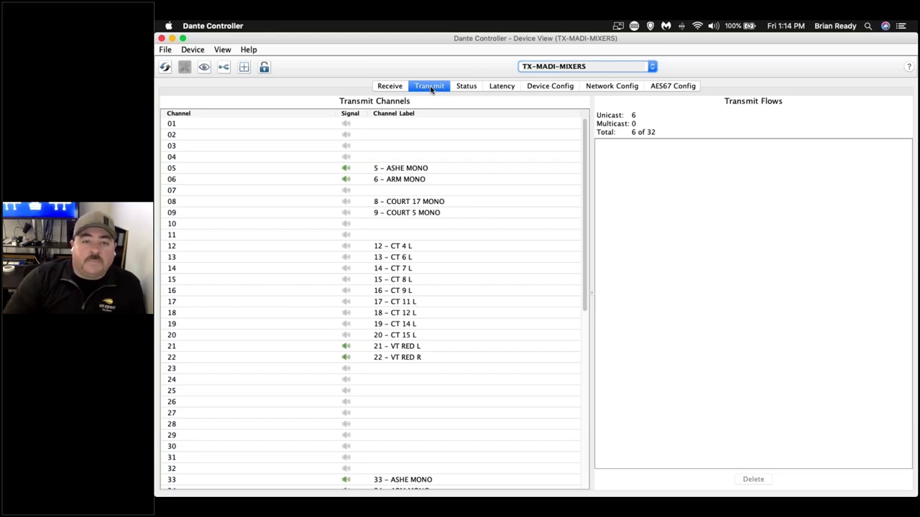
pyautogui.click(391, 87)
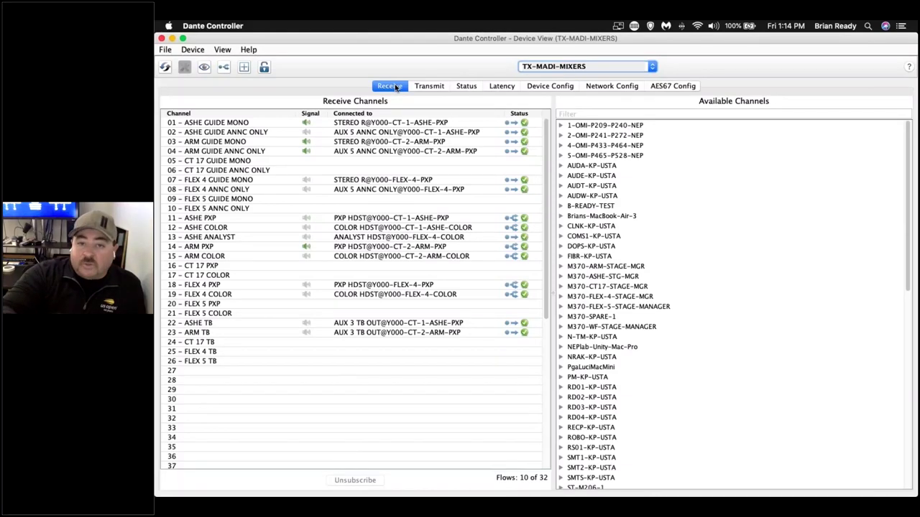
# Close the TX-MADI-MIXERS Device View and select the Y000-FLEX-5-COLOR receiver row in Network View.
pyautogui.click(162, 39)
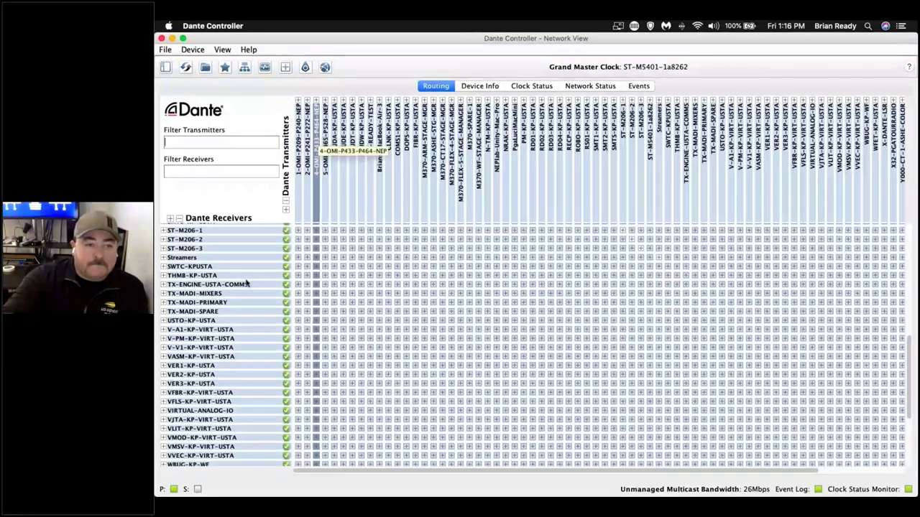
pyautogui.scroll(-1, 246, 284)
pyautogui.scroll(-1, 247, 284)
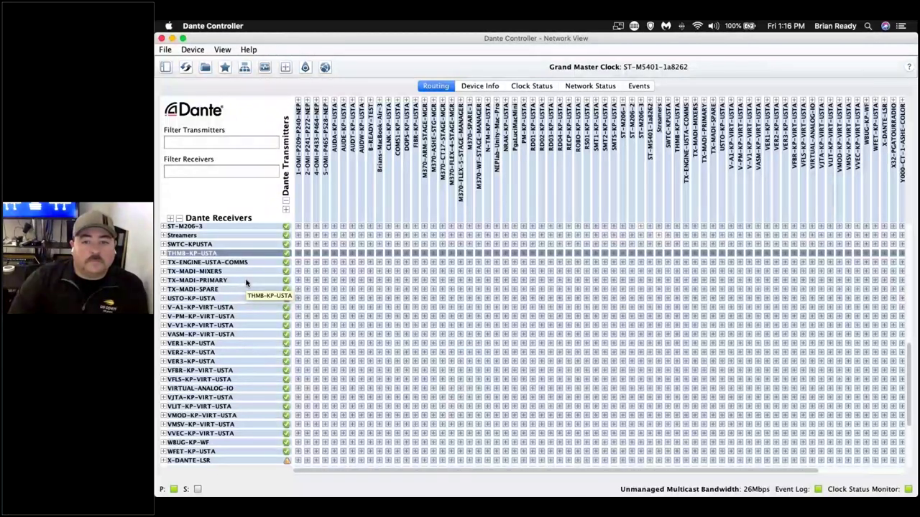
pyautogui.scroll(-13, 246, 284)
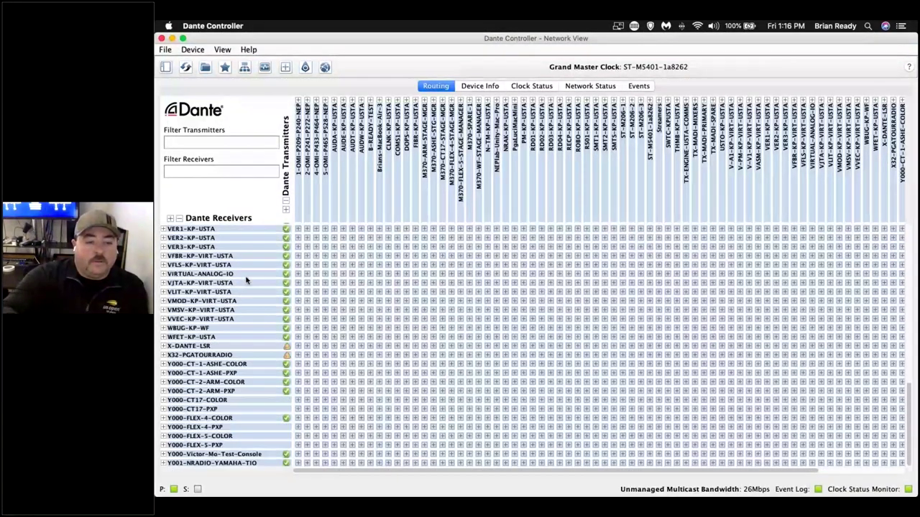
pyautogui.click(243, 435)
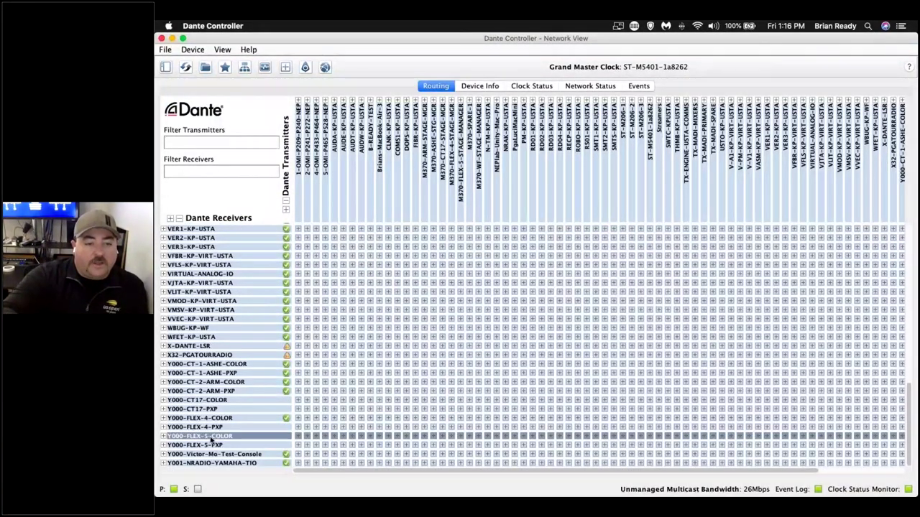
# Reopen Y000-FLEX-5-COLOR's Device View maximised and check its Status and Latency pages.
pyautogui.doubleClick(213, 438)
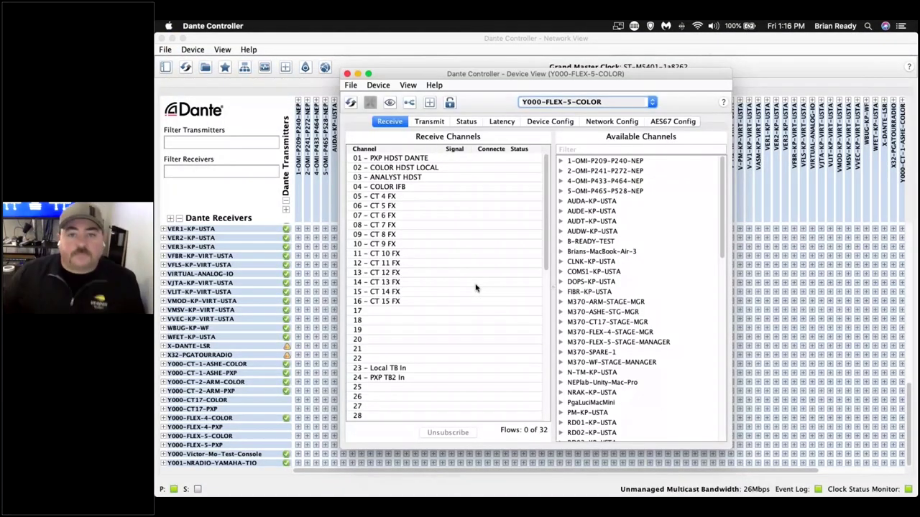
pyautogui.click(368, 74)
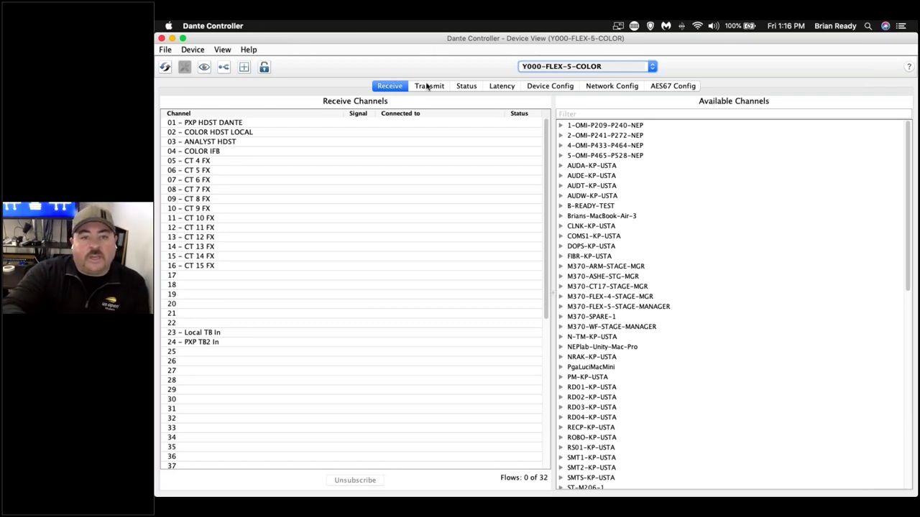
pyautogui.click(467, 87)
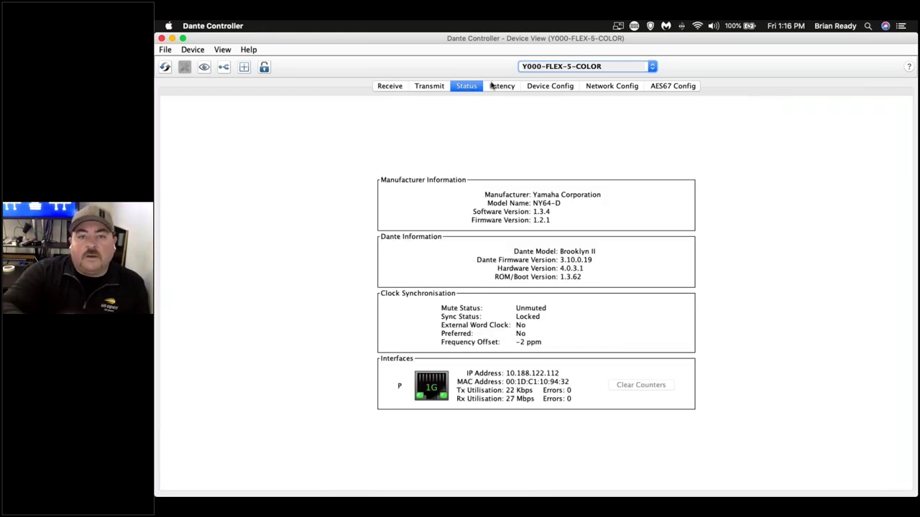
pyautogui.click(501, 87)
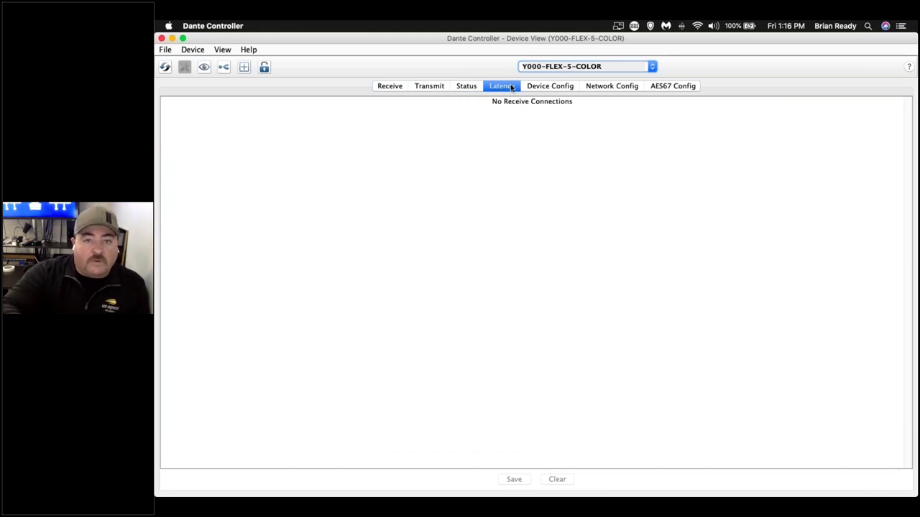
# Switch the Device View to Y000-CT-1-ASHE-COLOR and review its latency histograms.
pyautogui.click(544, 69)
pyautogui.scroll(5, 546, 90)
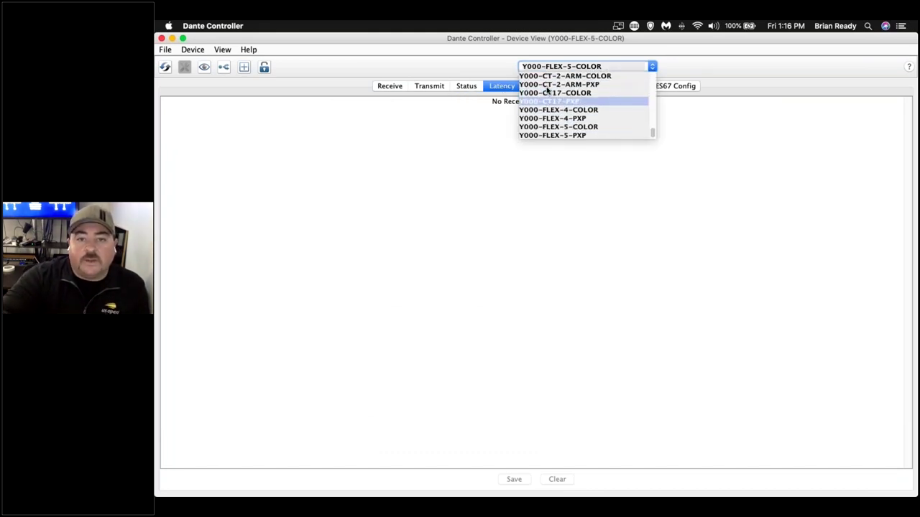
pyautogui.click(547, 92)
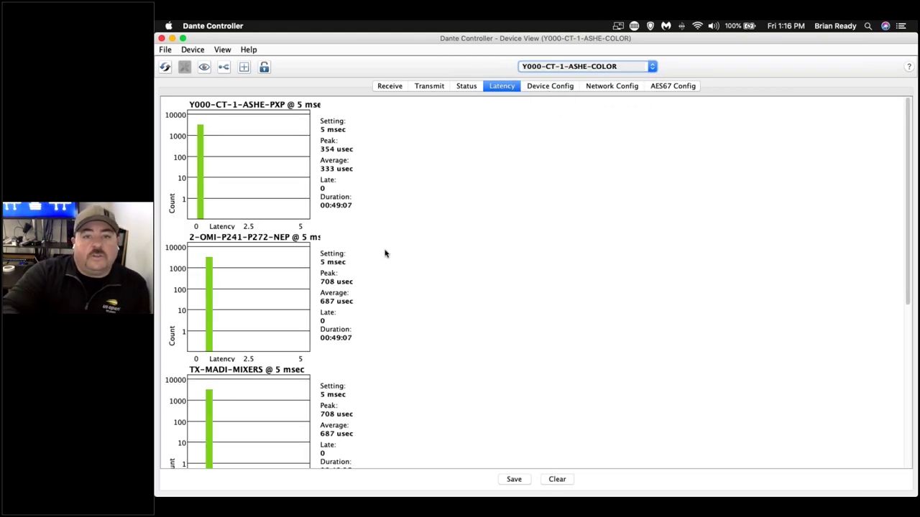
pyautogui.scroll(-1, 385, 248)
pyautogui.scroll(-2, 386, 253)
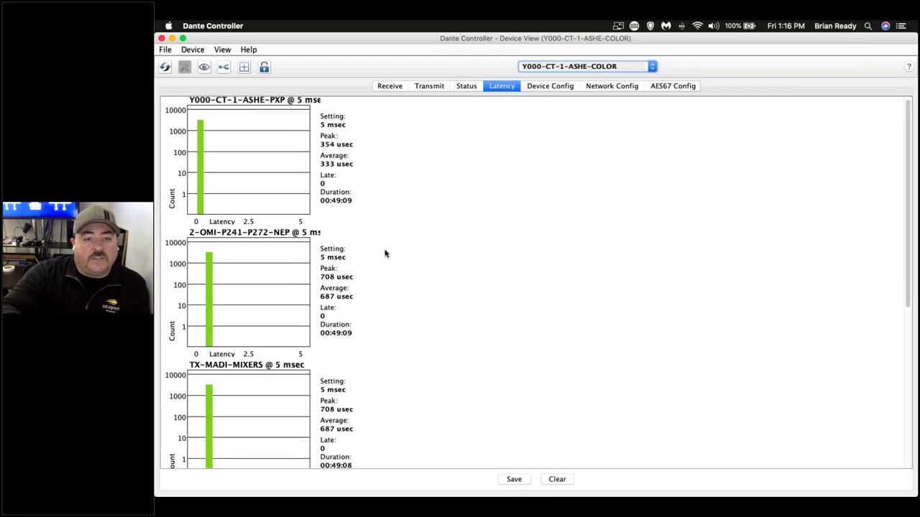
# Return to Y000-FLEX-5-COLOR and show its transmit channels and flows, 0 of 32 used.
pyautogui.click(571, 66)
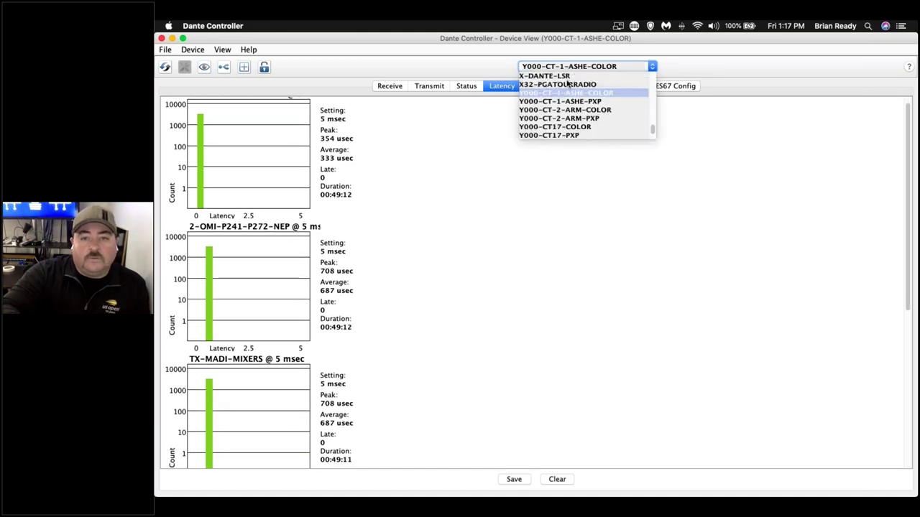
pyautogui.scroll(-3, 559, 113)
pyautogui.click(556, 118)
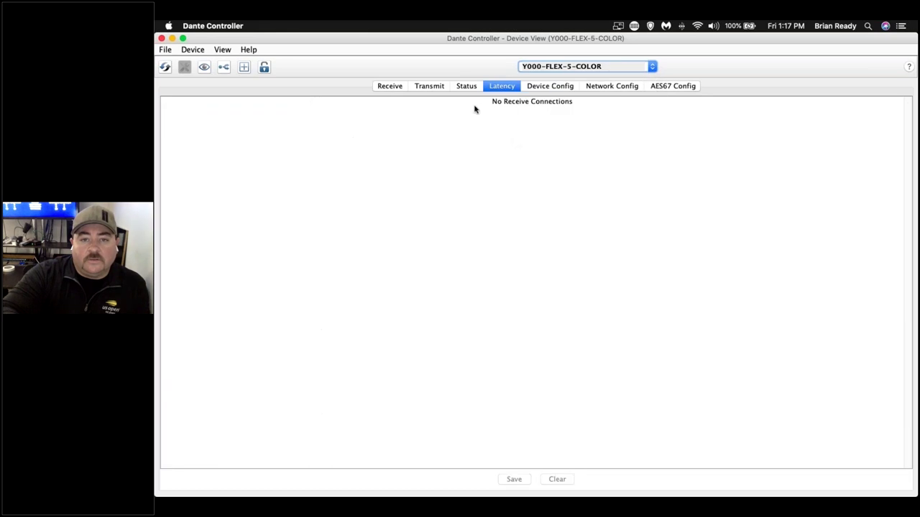
pyautogui.click(430, 86)
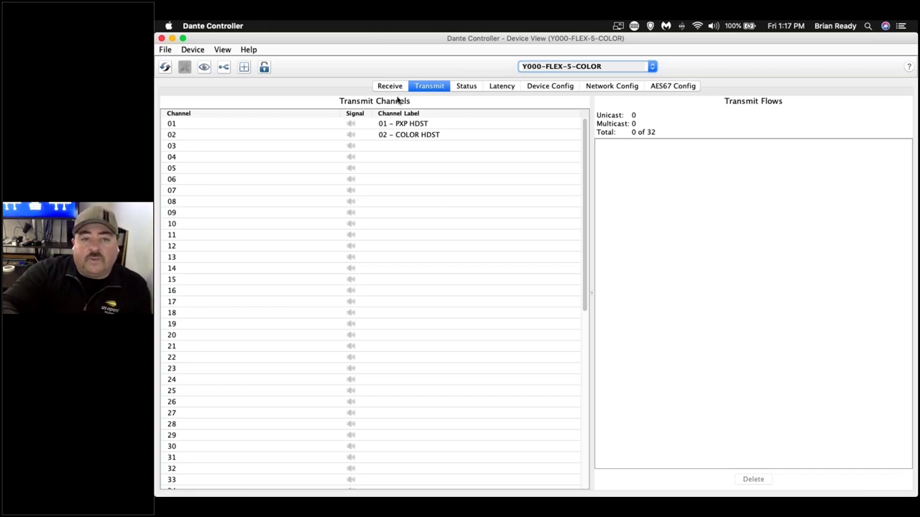
# Create Multicast Flow 32 carrying channels 01 - PXP HDST and 02 - COLOR HDST.
pyautogui.click(224, 68)
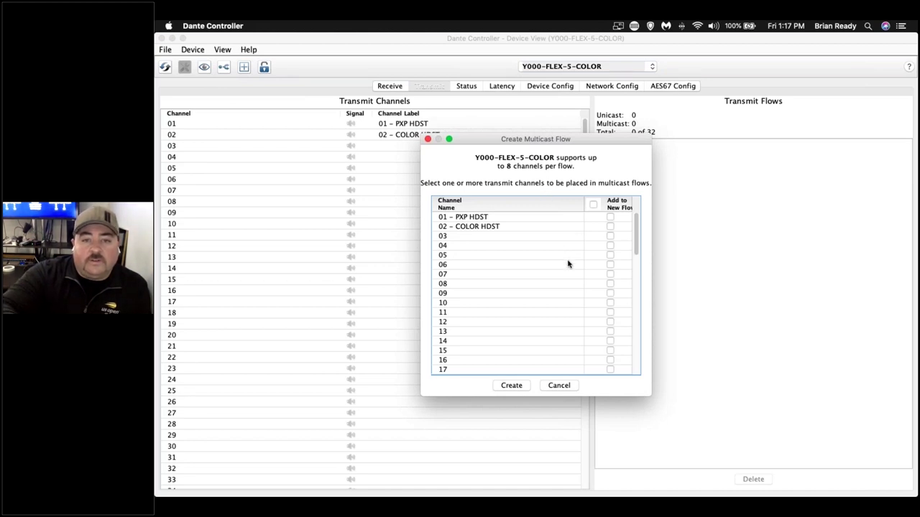
pyautogui.click(610, 217)
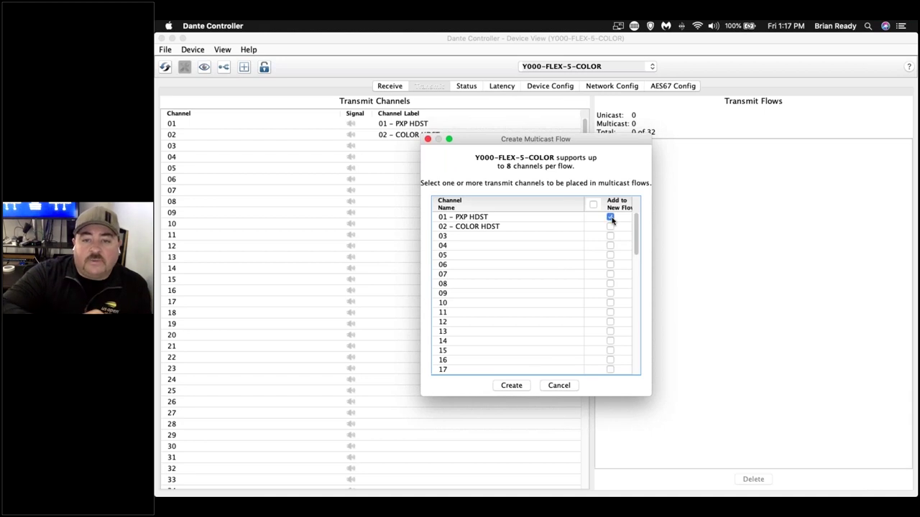
pyautogui.click(610, 227)
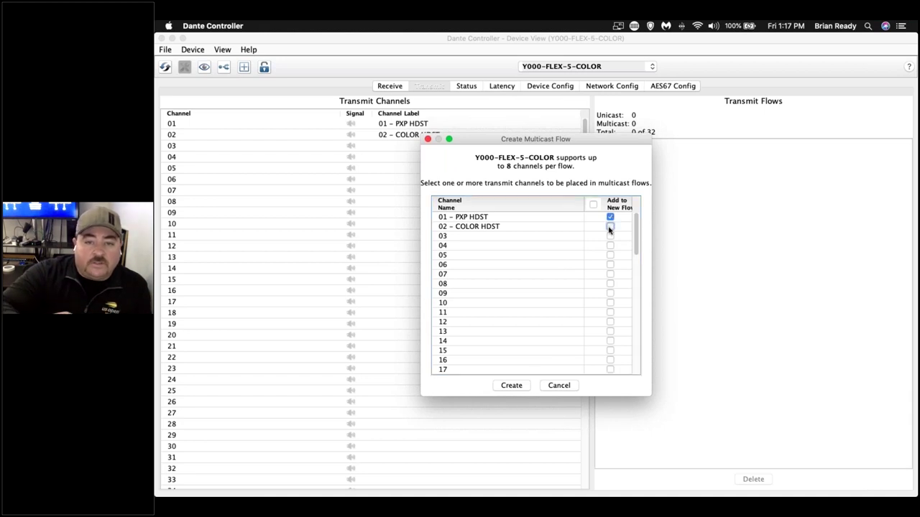
pyautogui.click(511, 386)
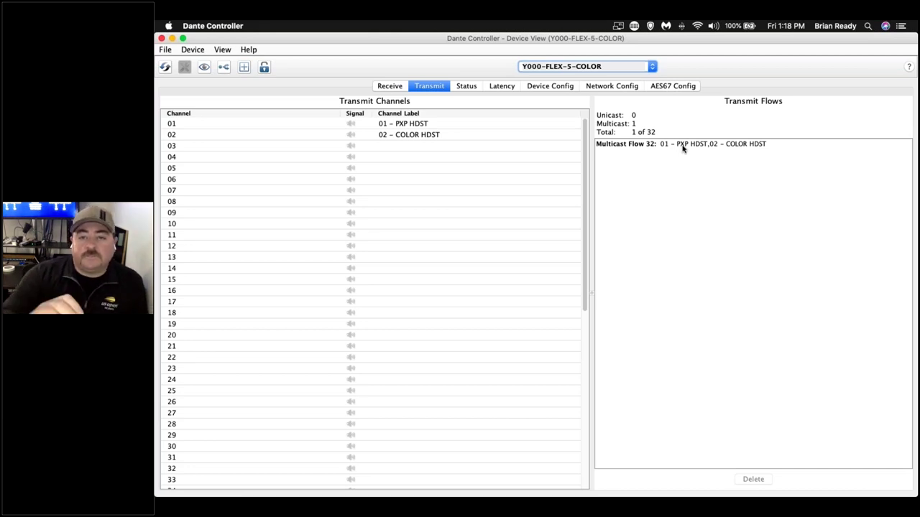
# Delete Multicast Flow 32, leaving 0 of 32 transmit flows, and show the Receive channels.
pyautogui.click(651, 147)
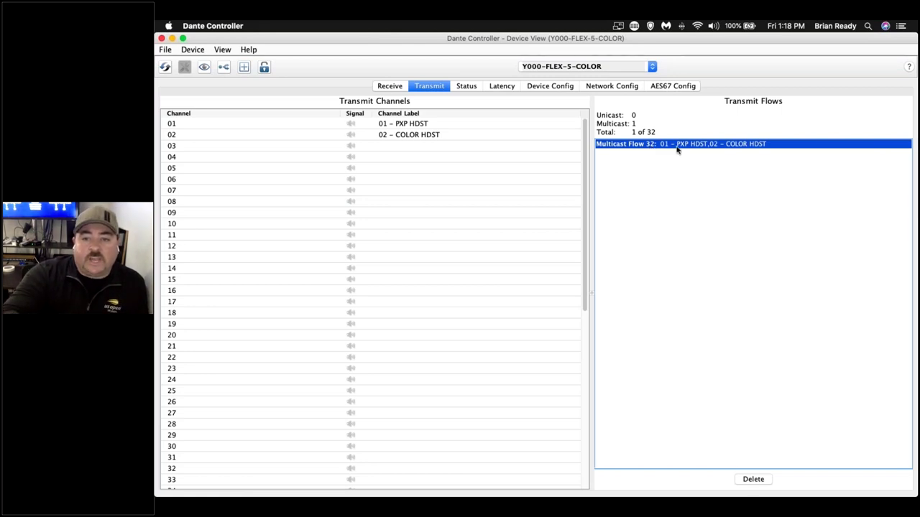
pyautogui.click(753, 480)
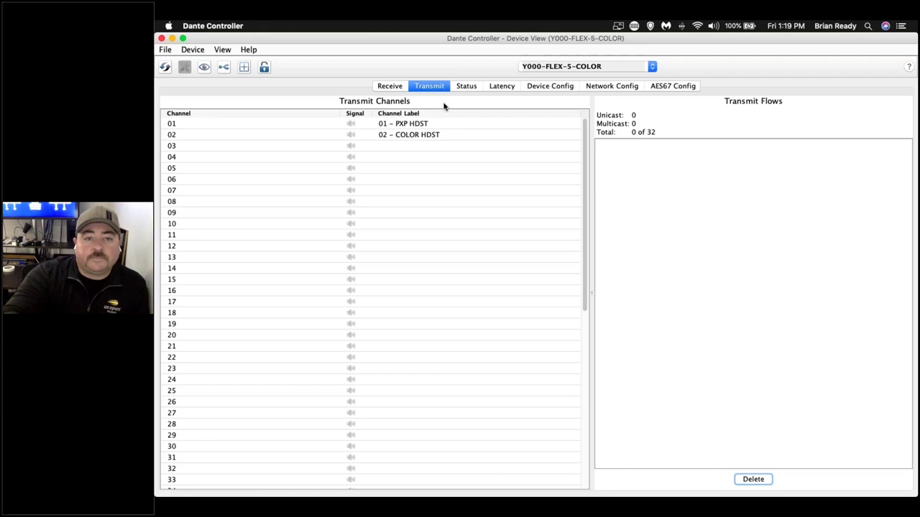
pyautogui.click(395, 88)
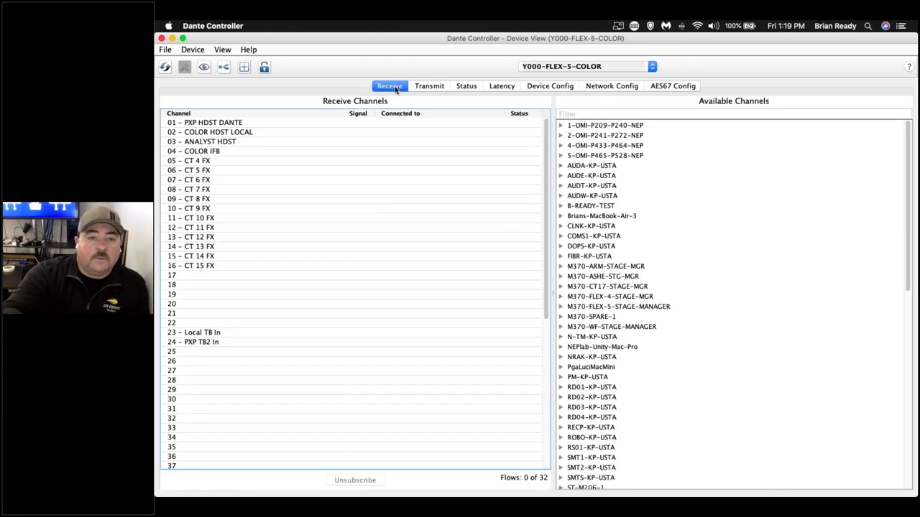
# Close the Y000-FLEX-5-COLOR Device View and point out the Y000-CT-2-ARM-COLOR, CT-1-ASHE-PXP and CT-1-ASHE-COLOR receivers.
pyautogui.click(162, 38)
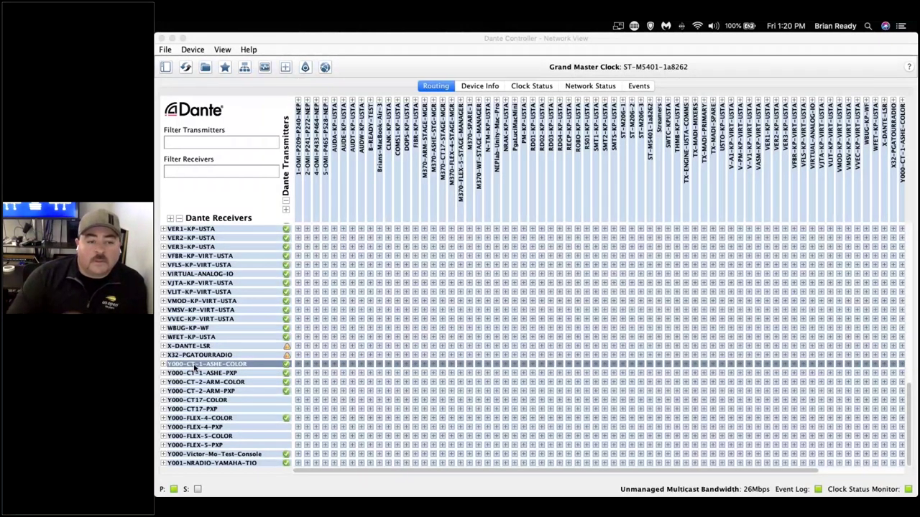
pyautogui.click(202, 382)
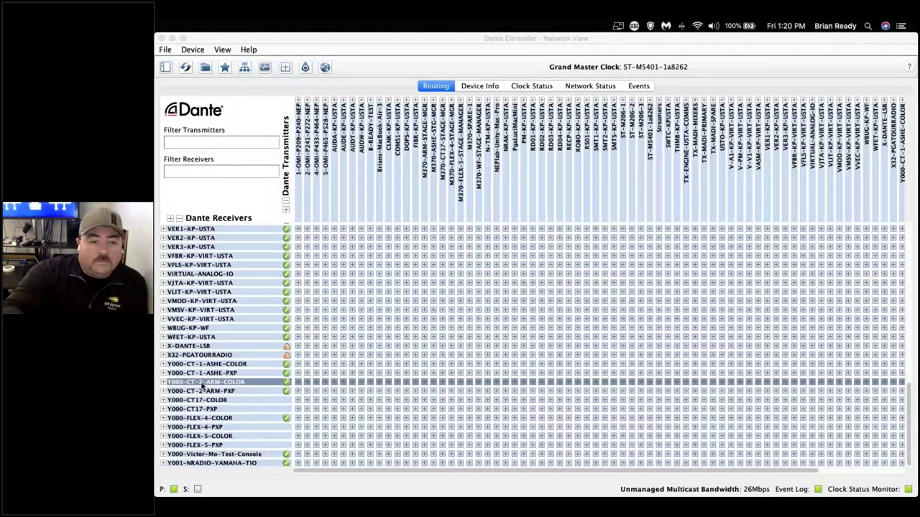
pyautogui.click(199, 373)
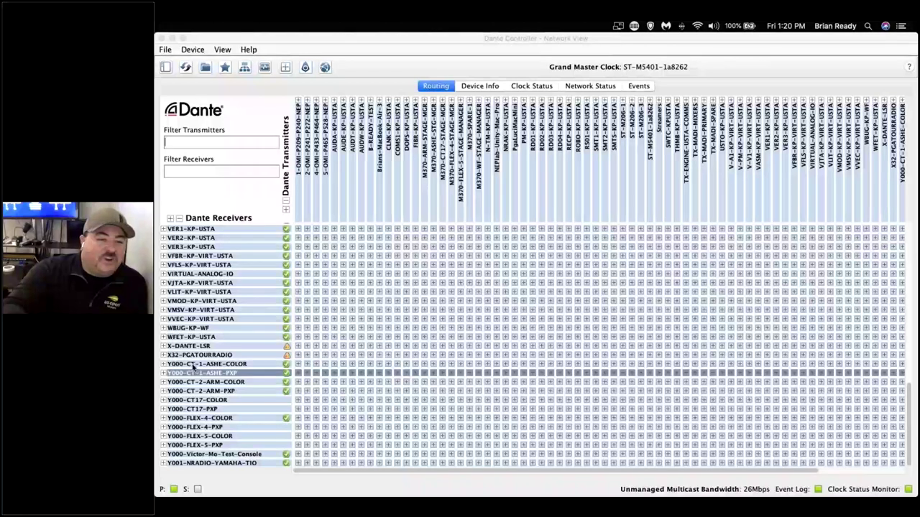
pyautogui.click(192, 365)
pyautogui.click(201, 373)
pyautogui.click(255, 365)
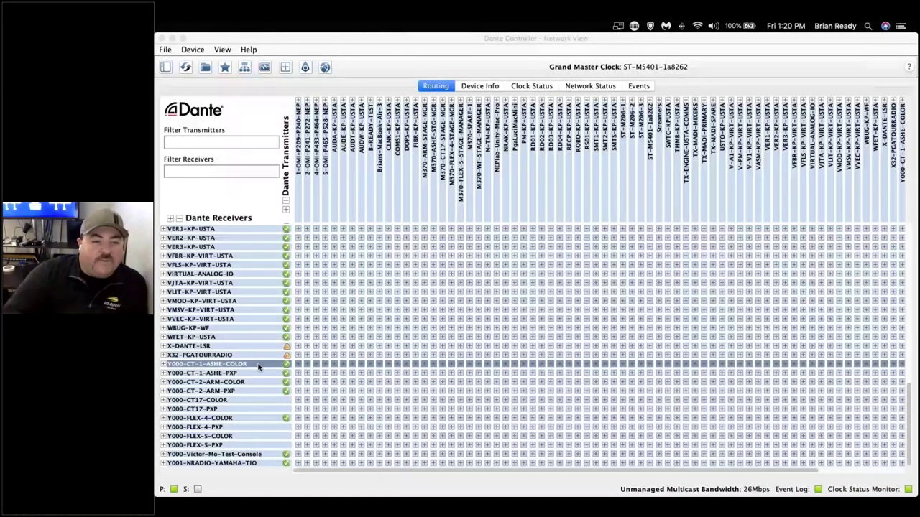